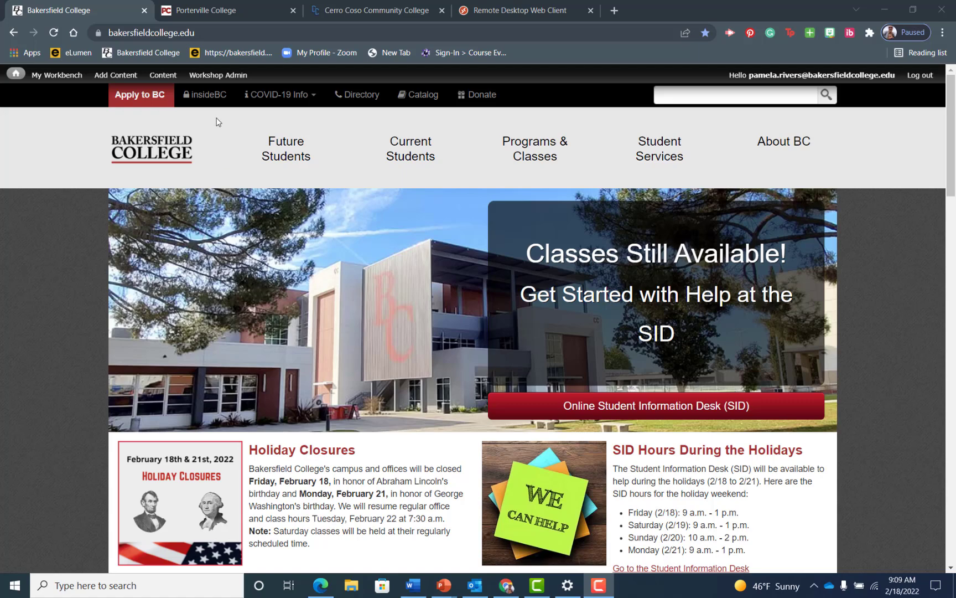
Go to the Inside BC portal and reach the MyBanWeb class-lookup options
left_click(212, 100)
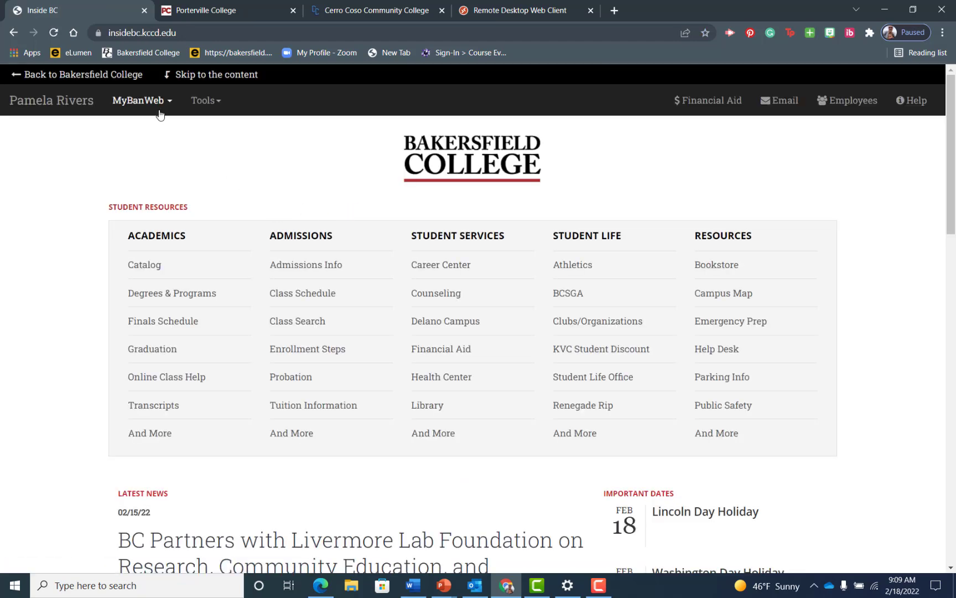
left_click(159, 104)
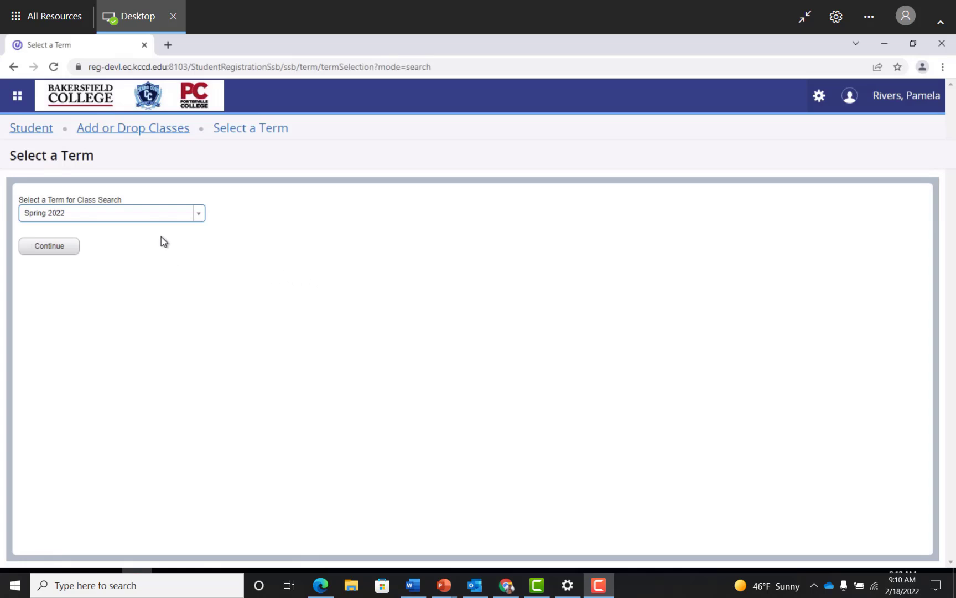
Choose Spring 2022 as the search term and continue to the Browse Classes page
left_click(200, 220)
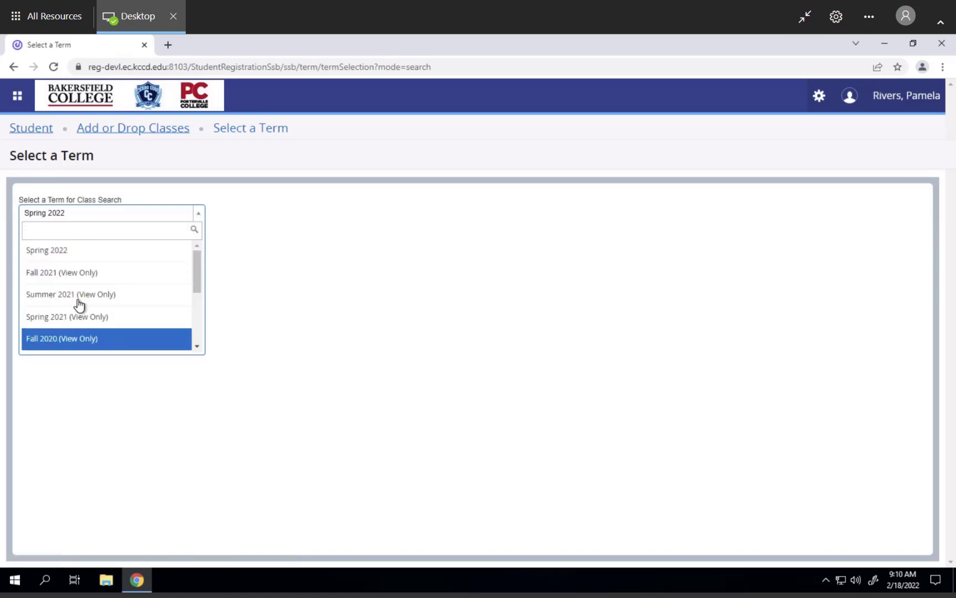
left_click(65, 258)
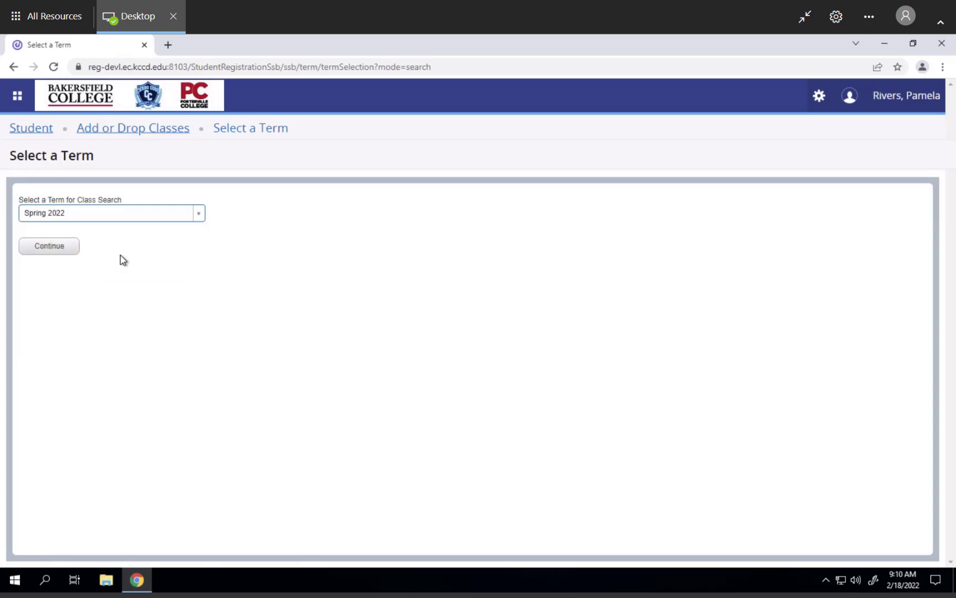
left_click(56, 250)
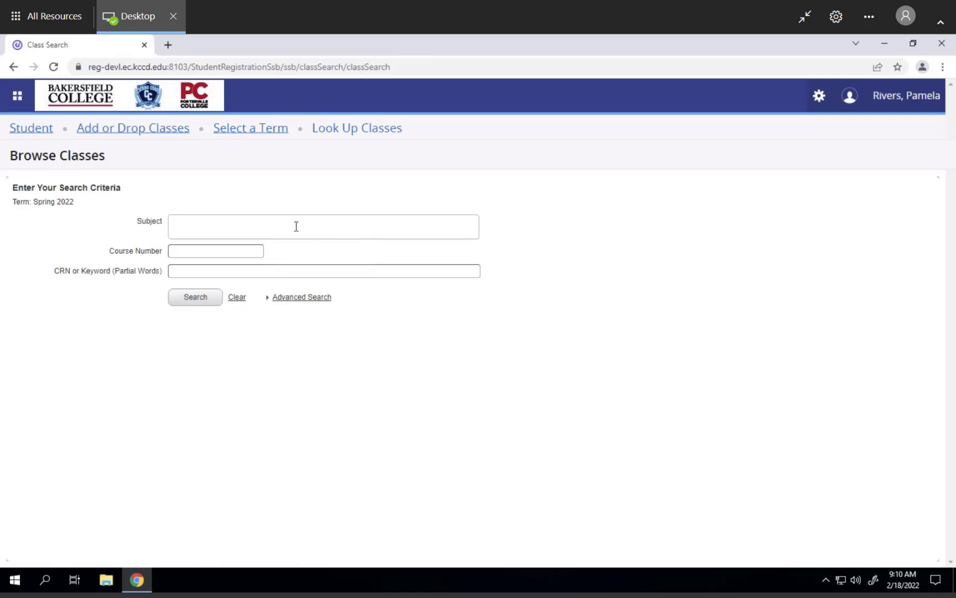
Set Communication as the subject of the Spring 2022 class search
left_click(267, 225)
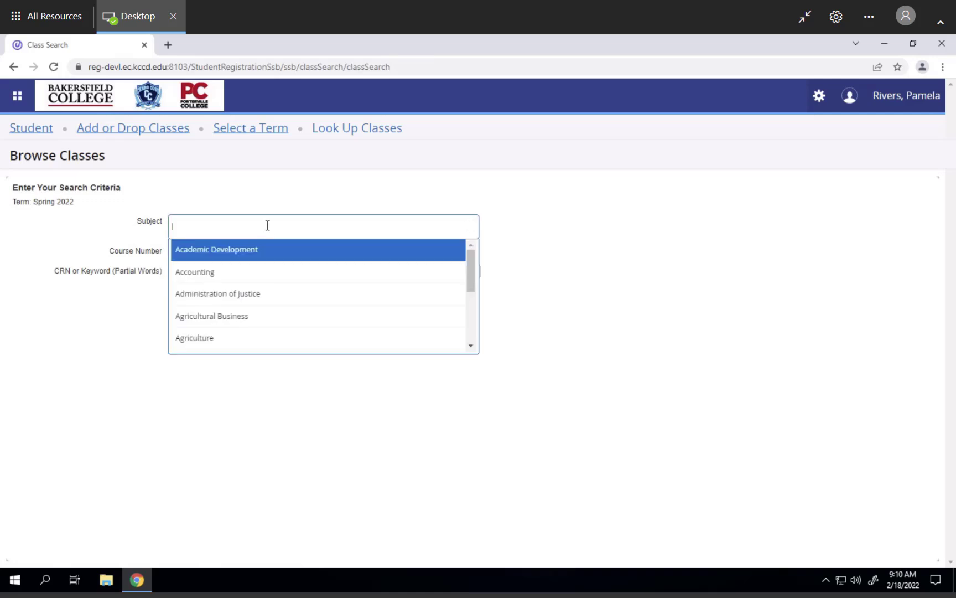
type("comm")
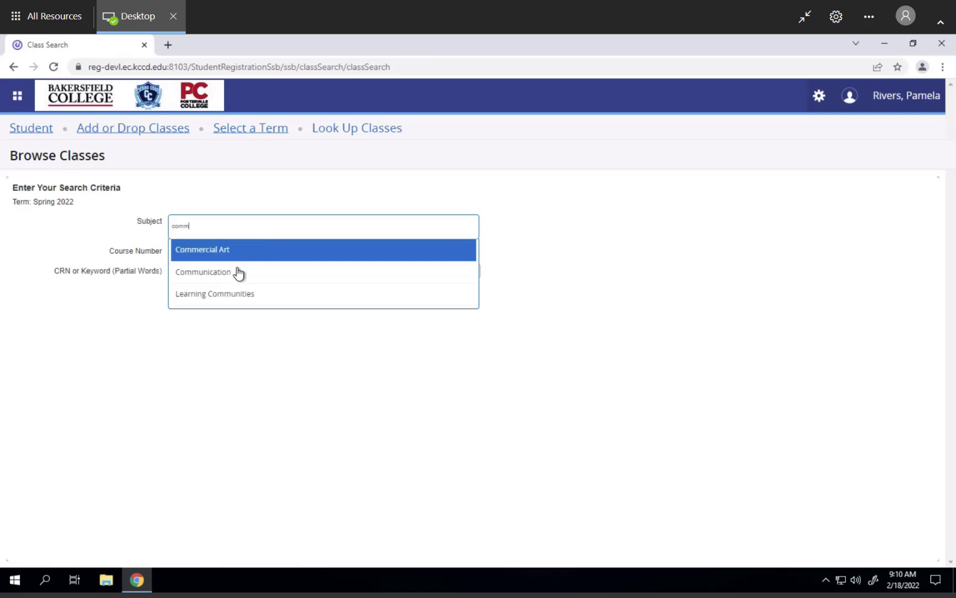
left_click(357, 275)
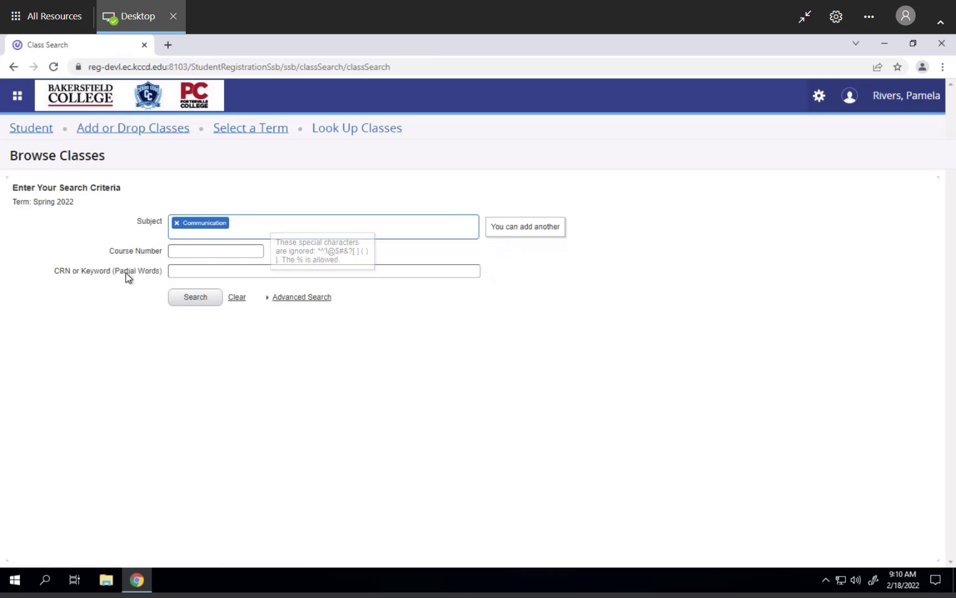
mouse_move(323, 270)
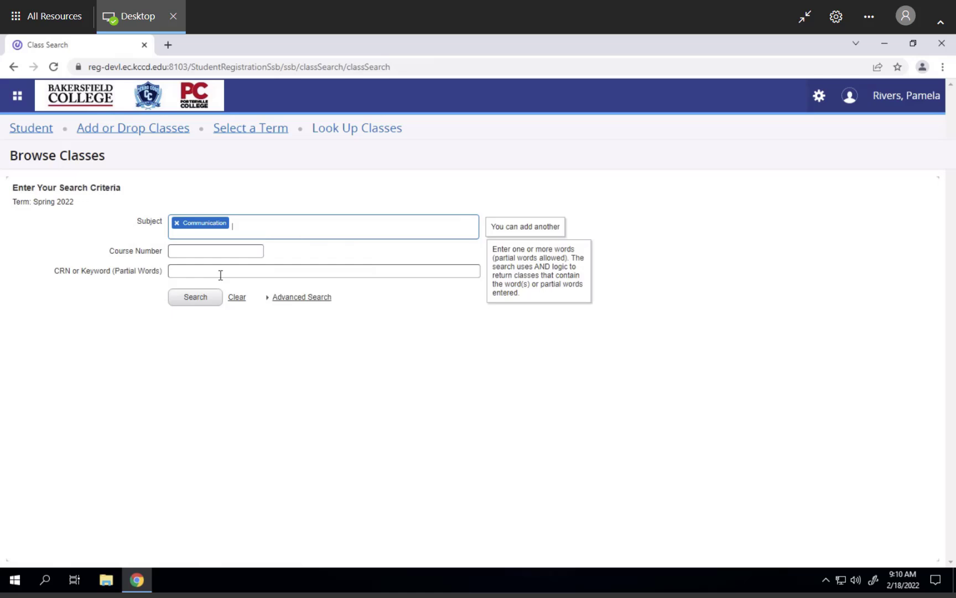
Limit the advanced search to Bakersfield college and open sections only
left_click(305, 298)
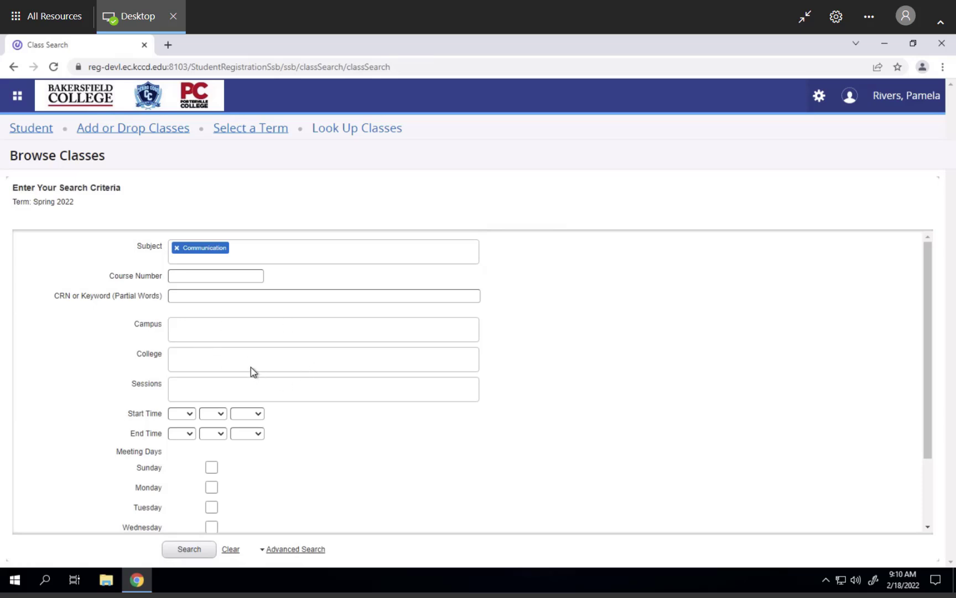
left_click(230, 362)
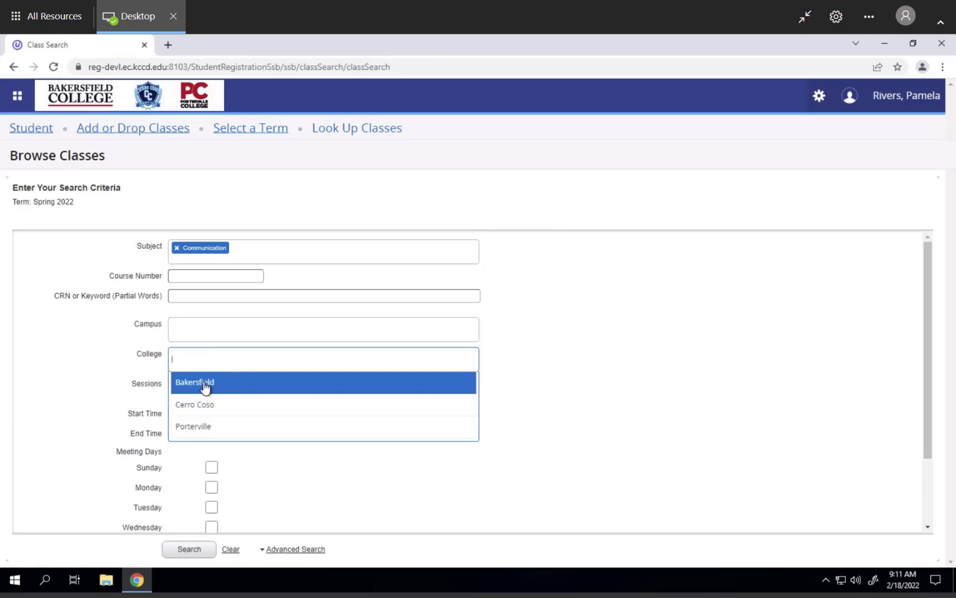
left_click(431, 391)
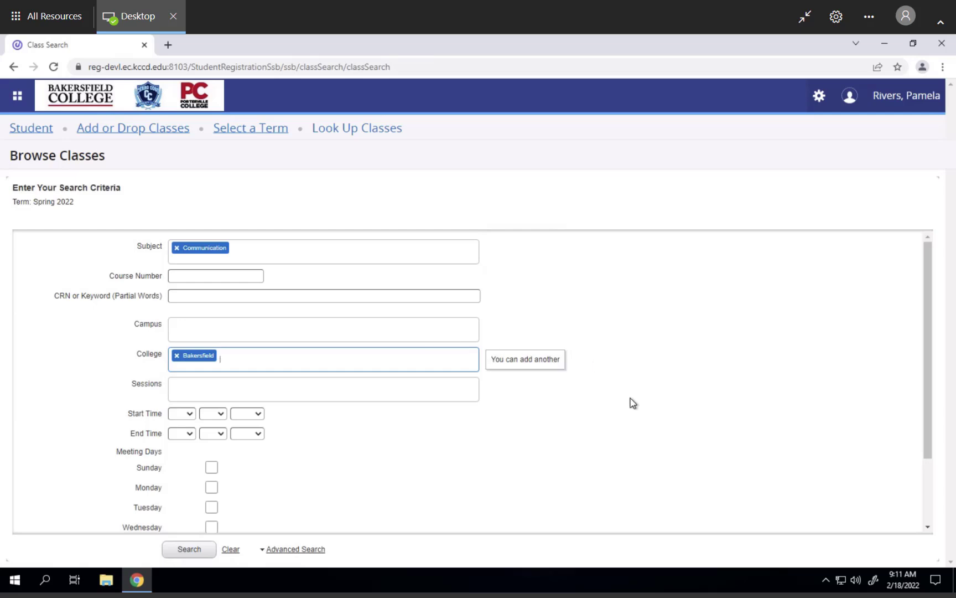
scroll(630, 399, "down", 2)
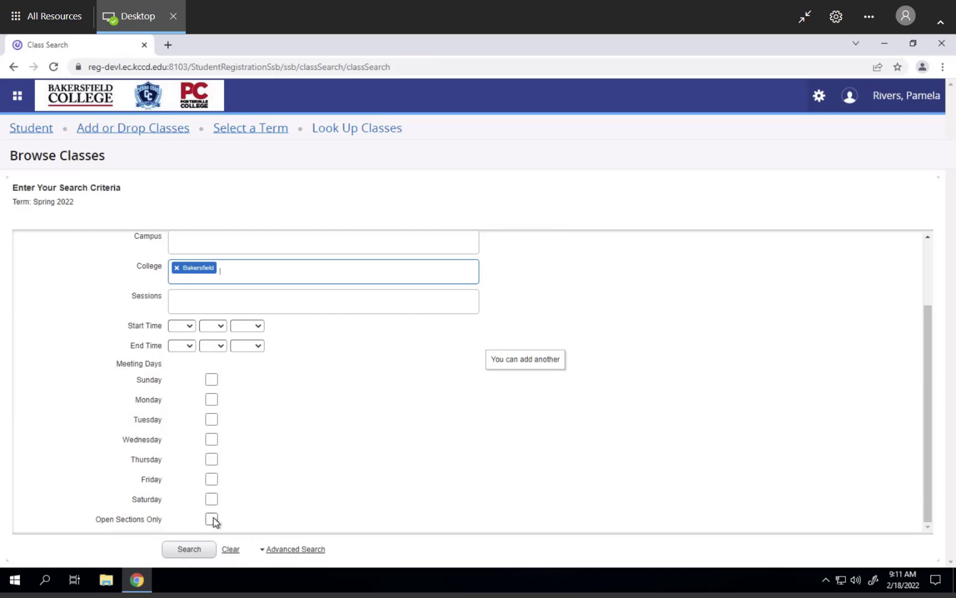
left_click(256, 521)
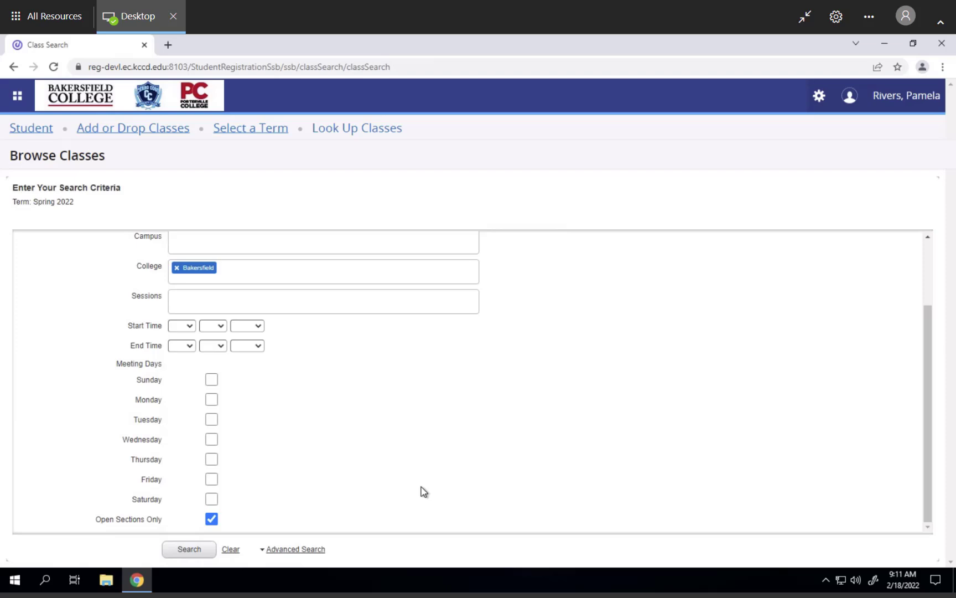
scroll(371, 490, "up", 2)
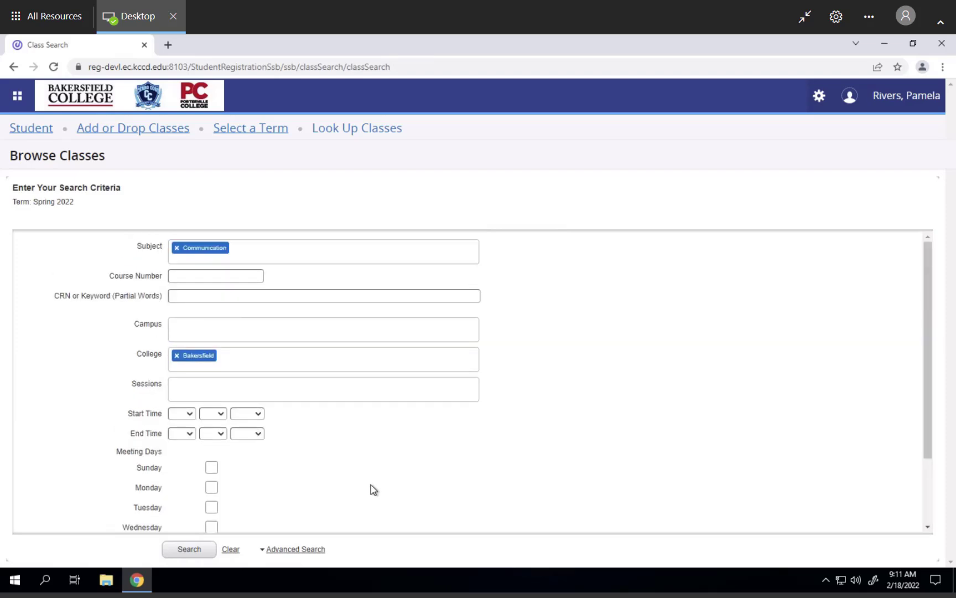
scroll(373, 490, "down", 3)
left_click(188, 549)
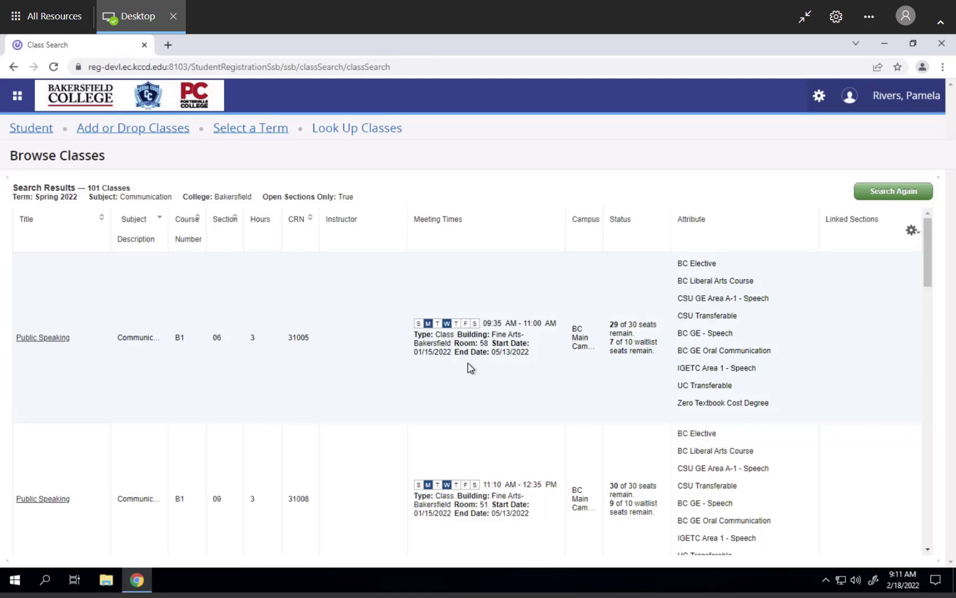
scroll(473, 365, "down", 2)
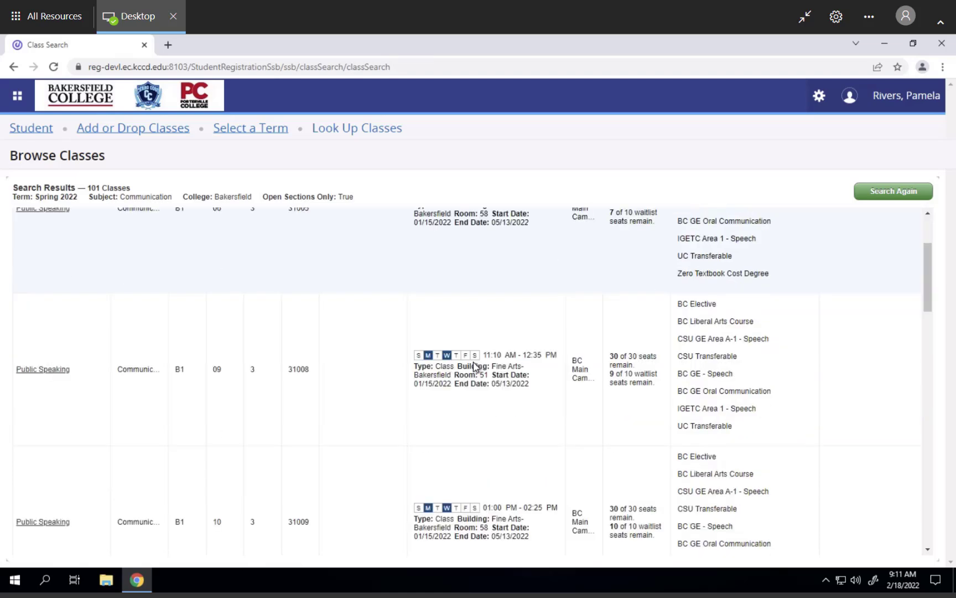
scroll(473, 367, "down", 1)
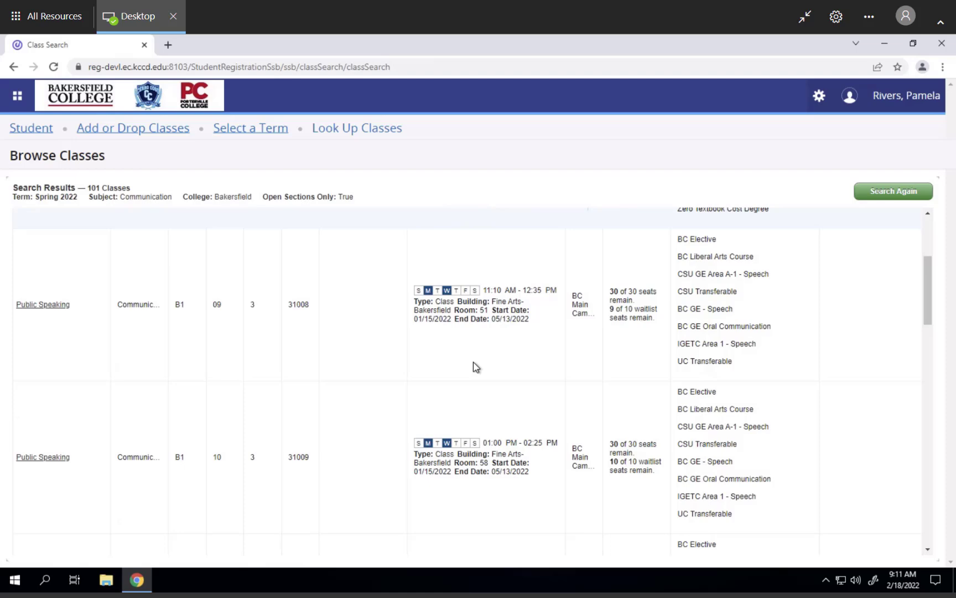
scroll(473, 366, "down", 2)
scroll(473, 365, "down", 2)
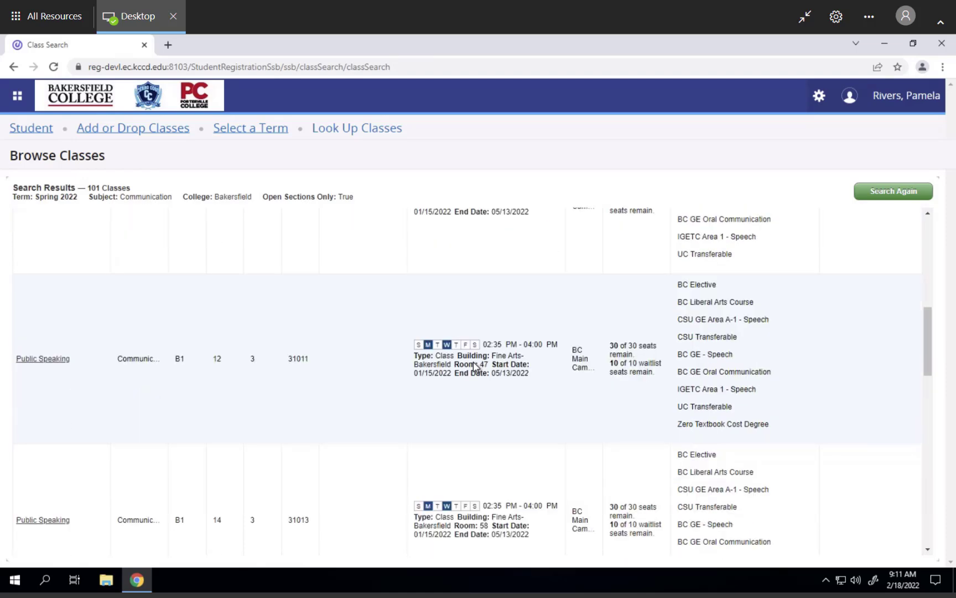
scroll(474, 367, "down", 3)
scroll(473, 367, "down", 2)
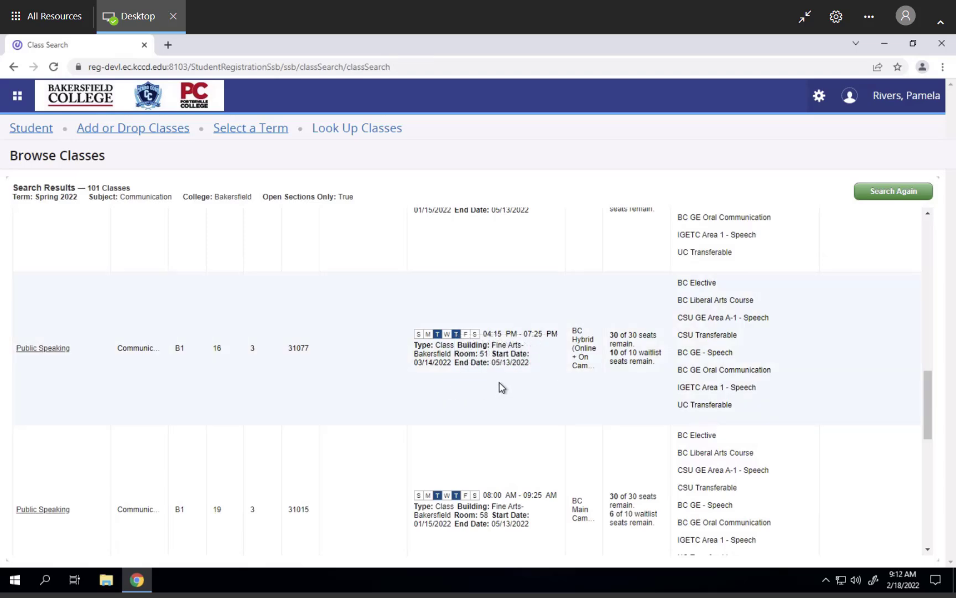
scroll(499, 383, "down", 2)
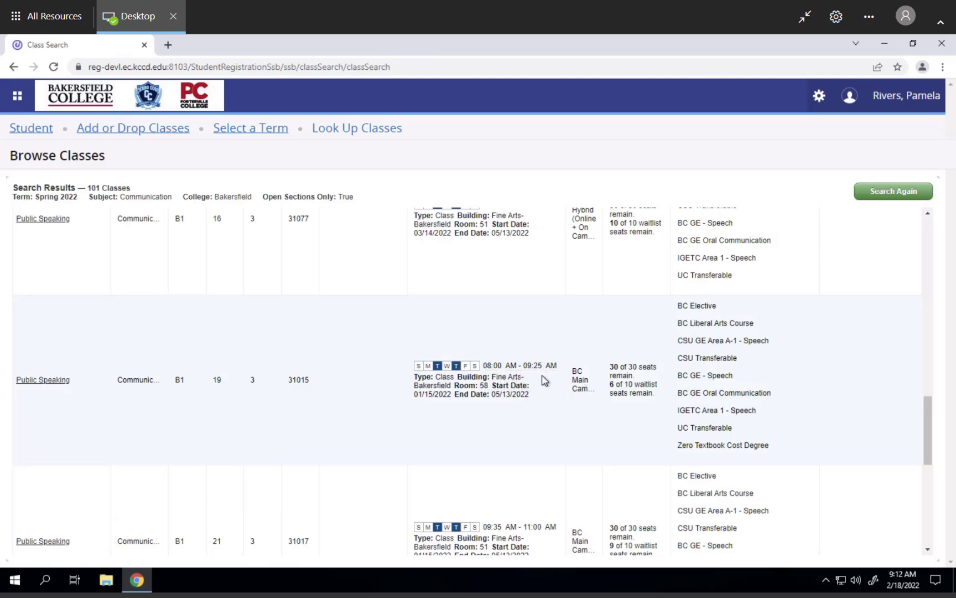
scroll(543, 381, "down", 2)
scroll(543, 380, "down", 2)
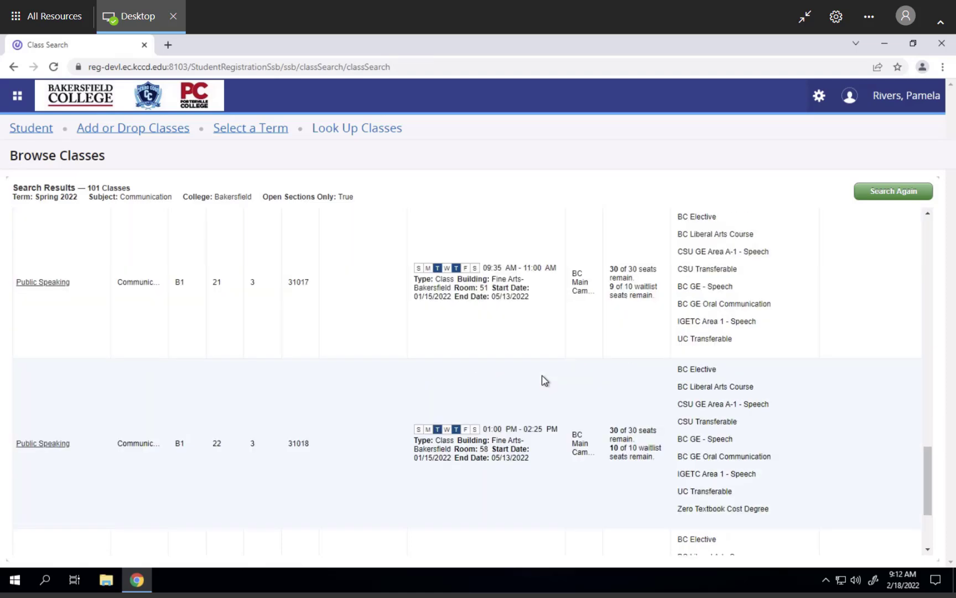
scroll(543, 380, "down", 2)
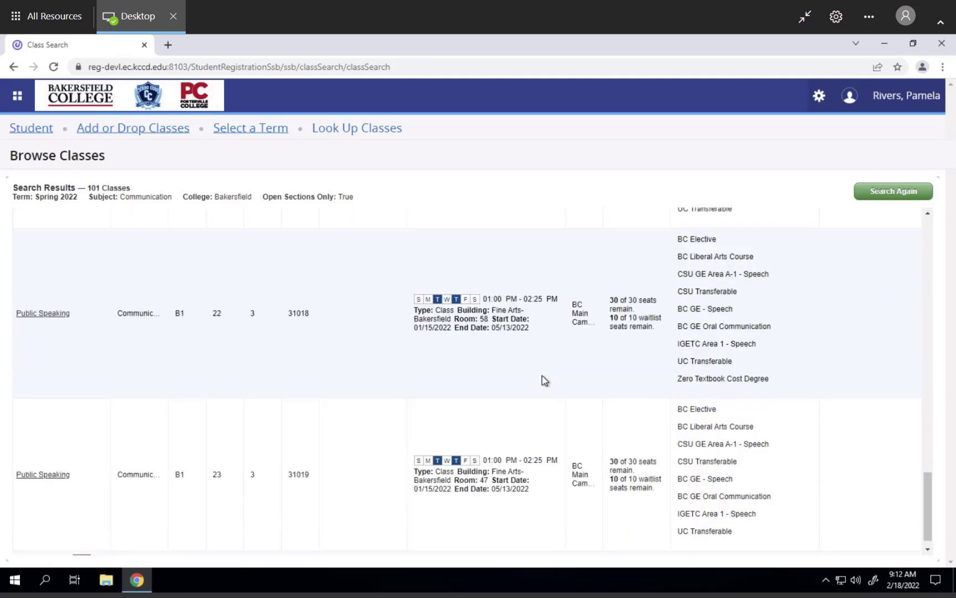
scroll(543, 381, "down", 1)
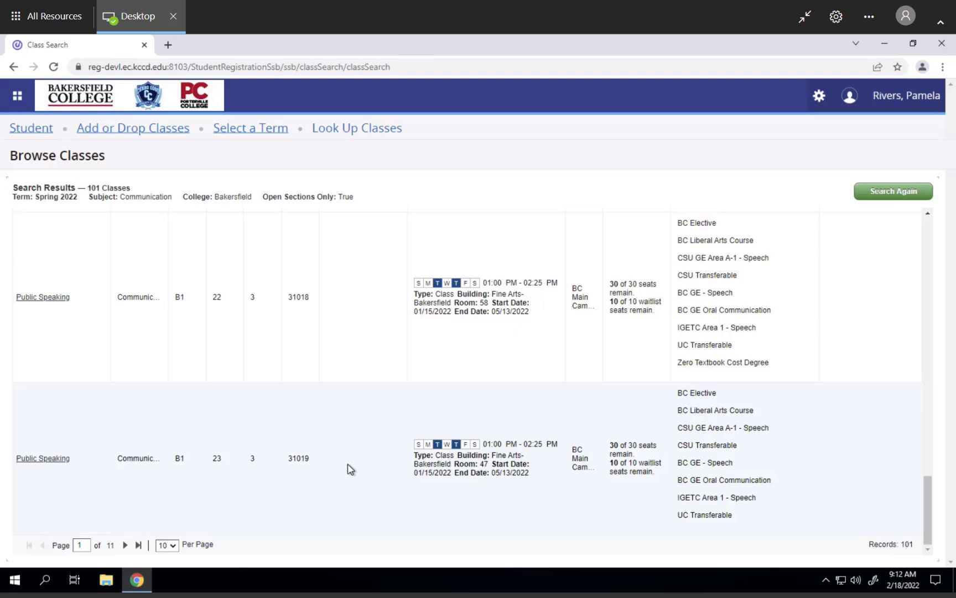
scroll(348, 469, "up", 5)
scroll(348, 467, "up", 3)
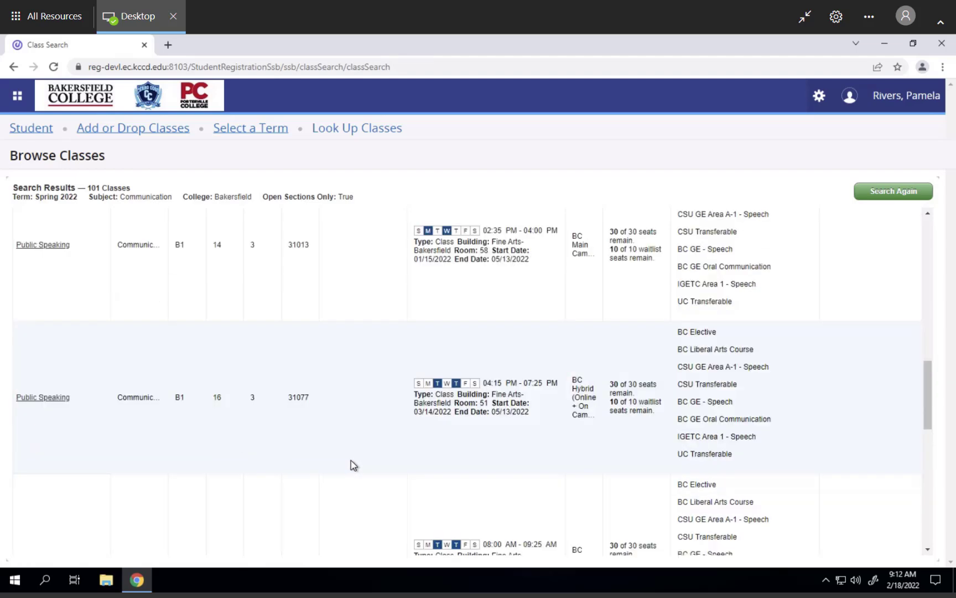
scroll(350, 466, "up", 4)
scroll(351, 463, "up", 3)
scroll(350, 460, "up", 3)
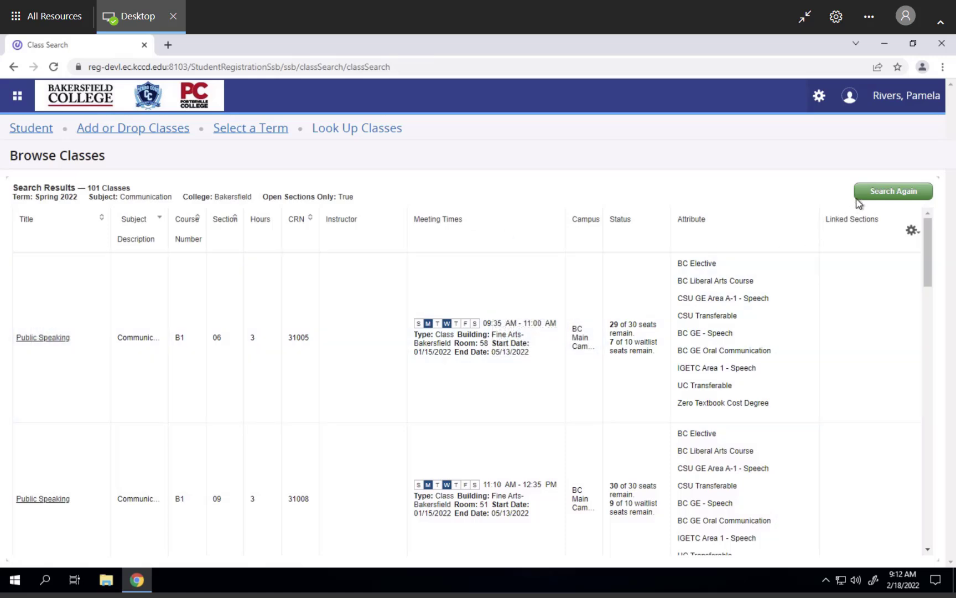
Replace Communication with Mathematics as the subject and enter course number B22
left_click(890, 194)
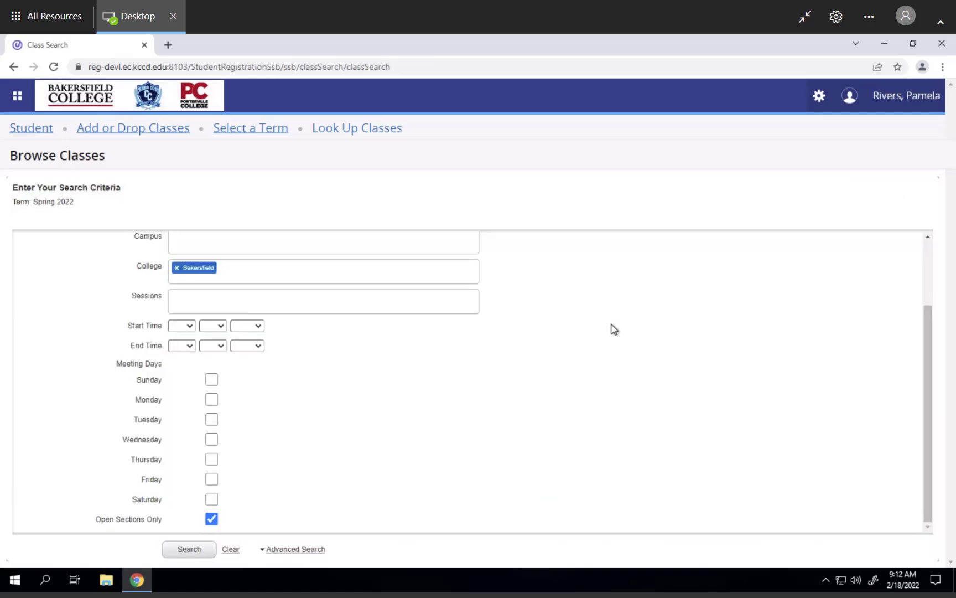
scroll(611, 329, "up", 2)
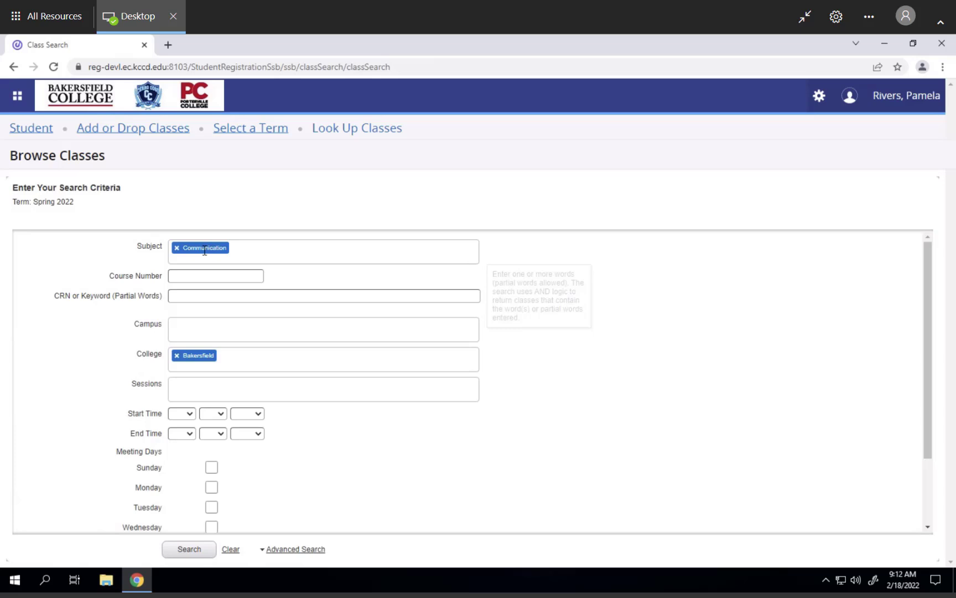
left_click(177, 248)
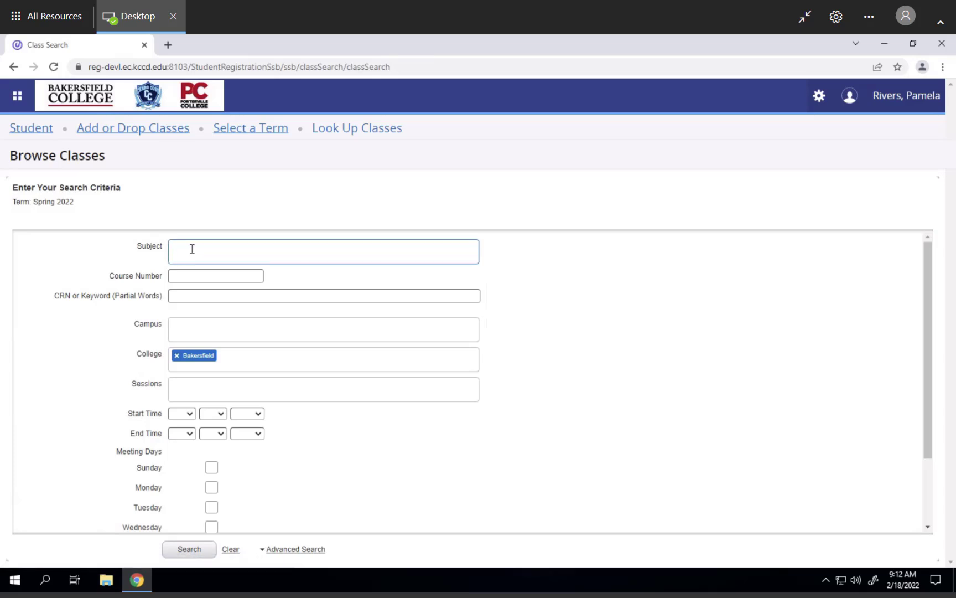
type("math")
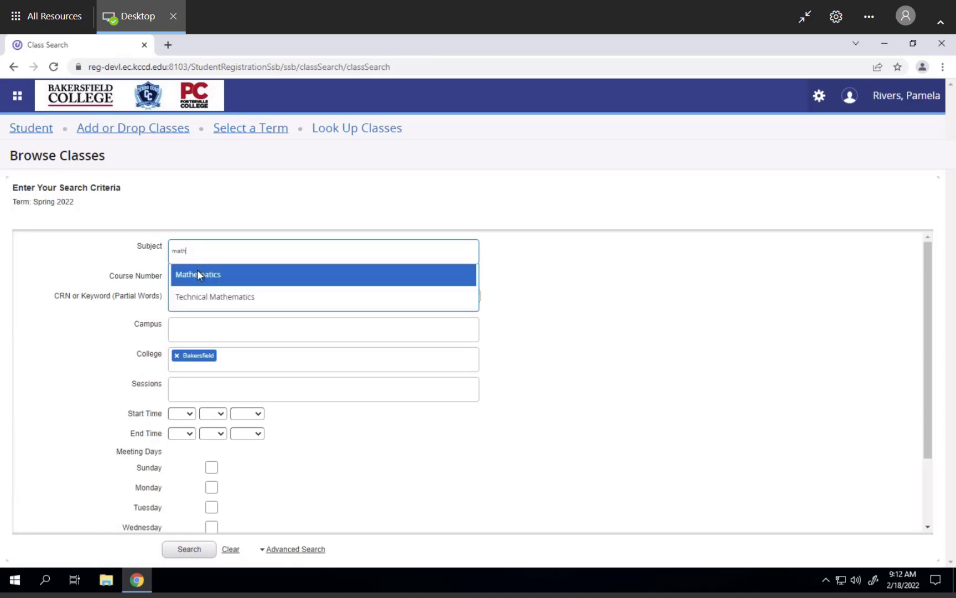
left_click(303, 274)
left_click(212, 276)
type("b")
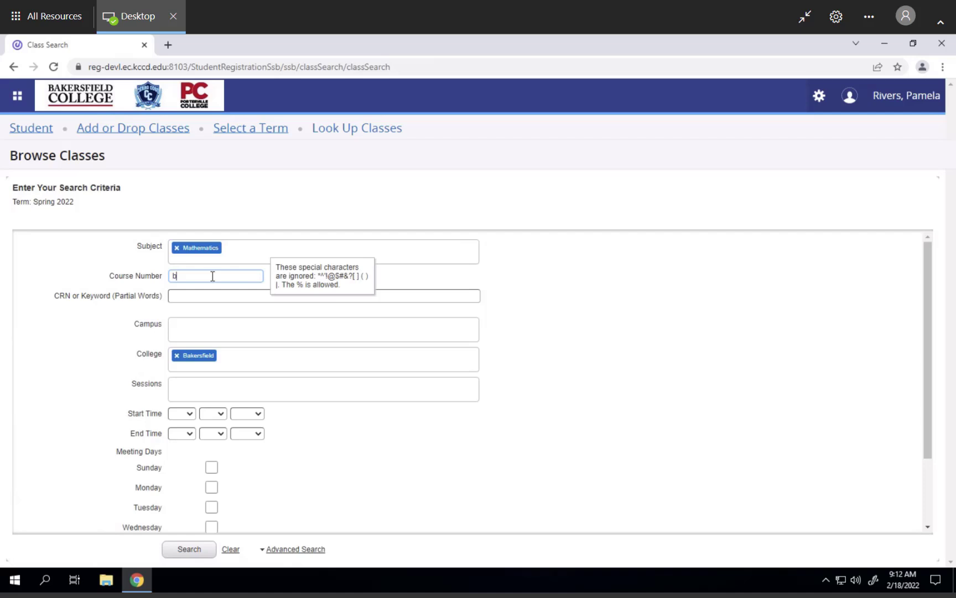
type("22")
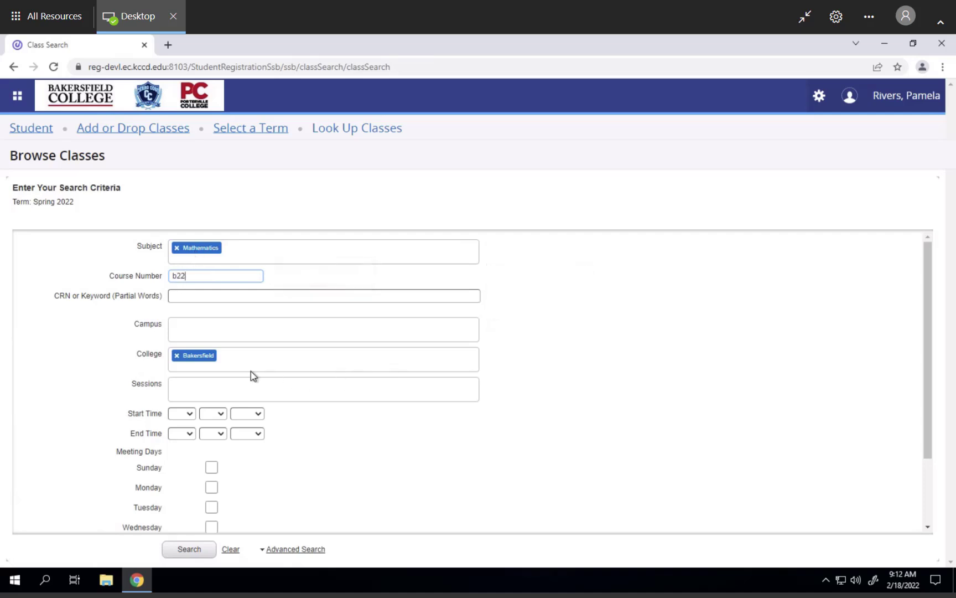
scroll(565, 414, "down", 2)
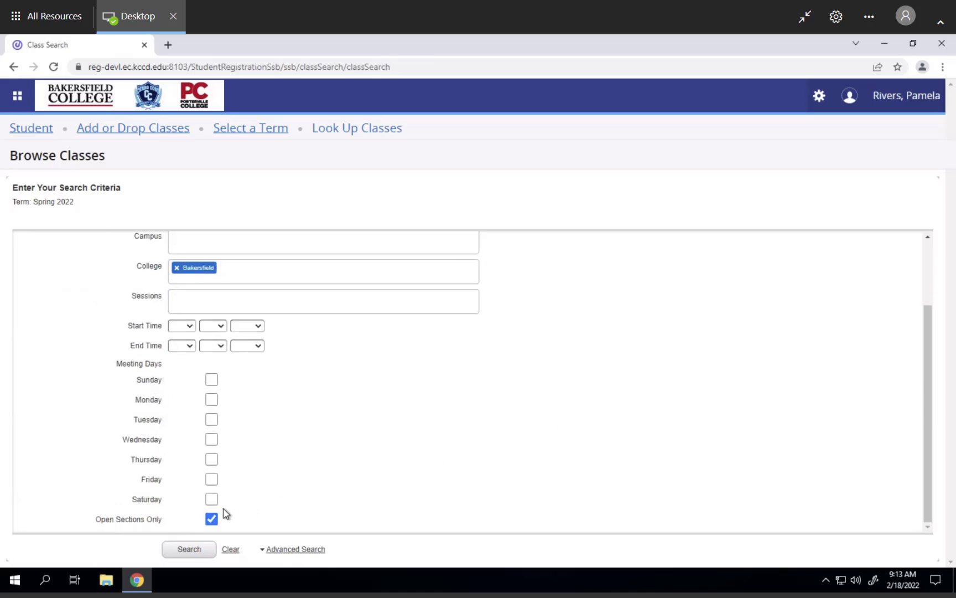
Run the search, returning 13 open Elementary Probability and Statistics sections
left_click(190, 554)
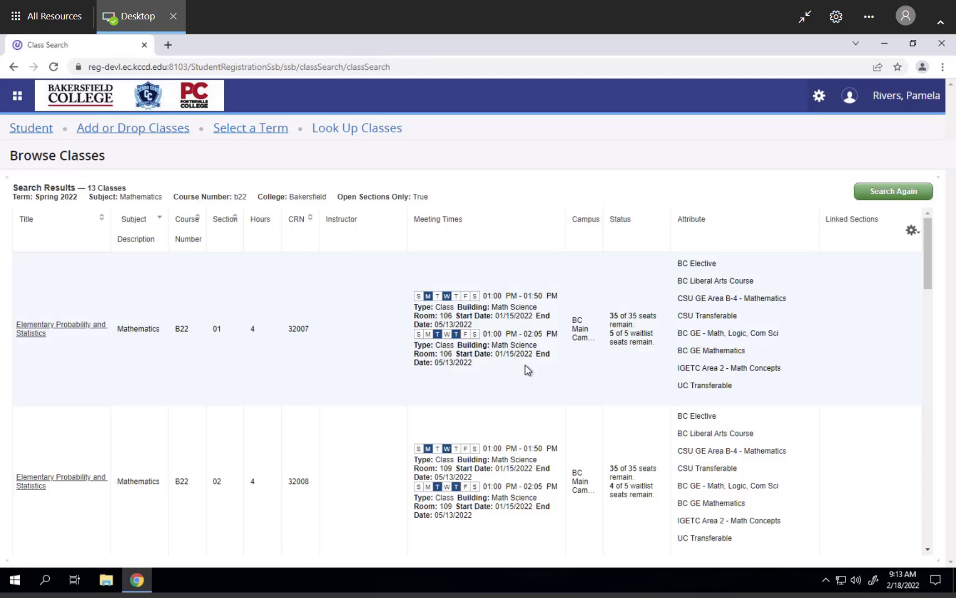
scroll(525, 369, "down", 3)
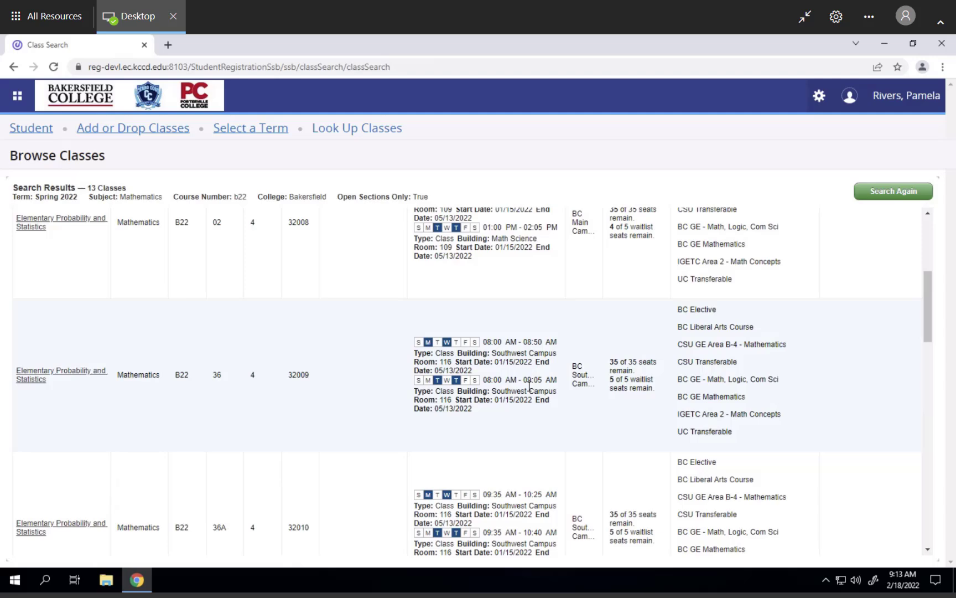
scroll(527, 390, "down", 2)
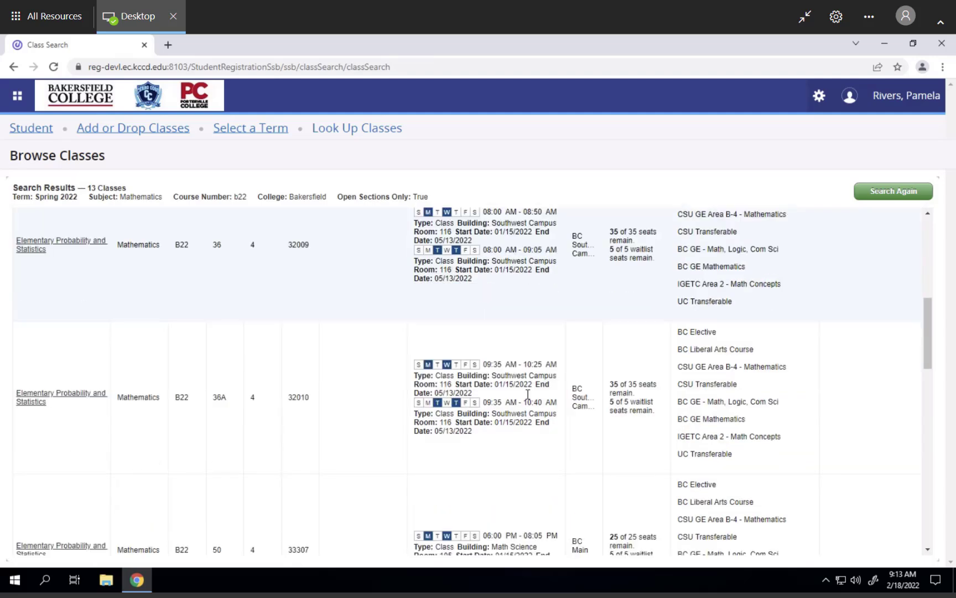
scroll(527, 395, "down", 2)
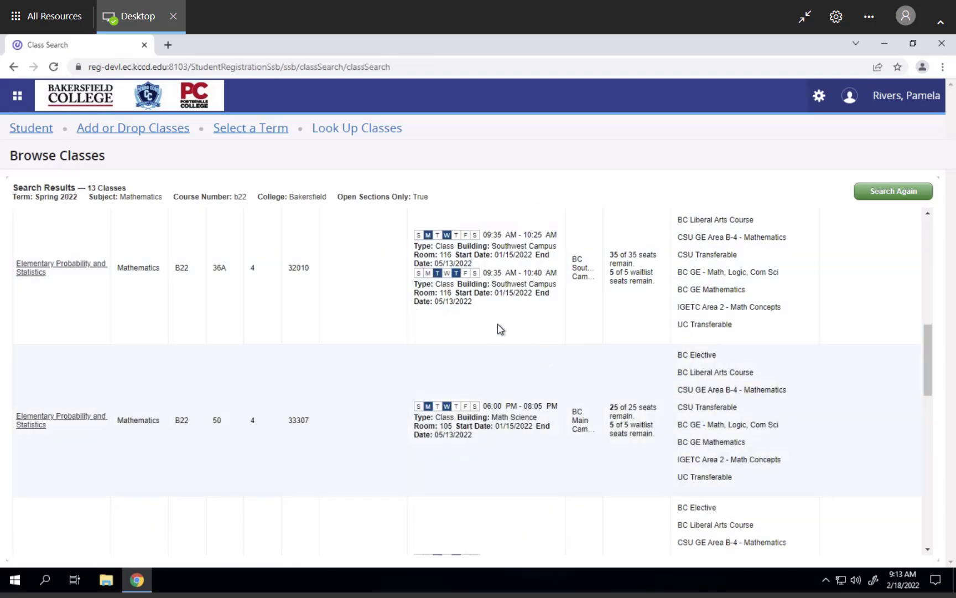
scroll(534, 357, "down", 3)
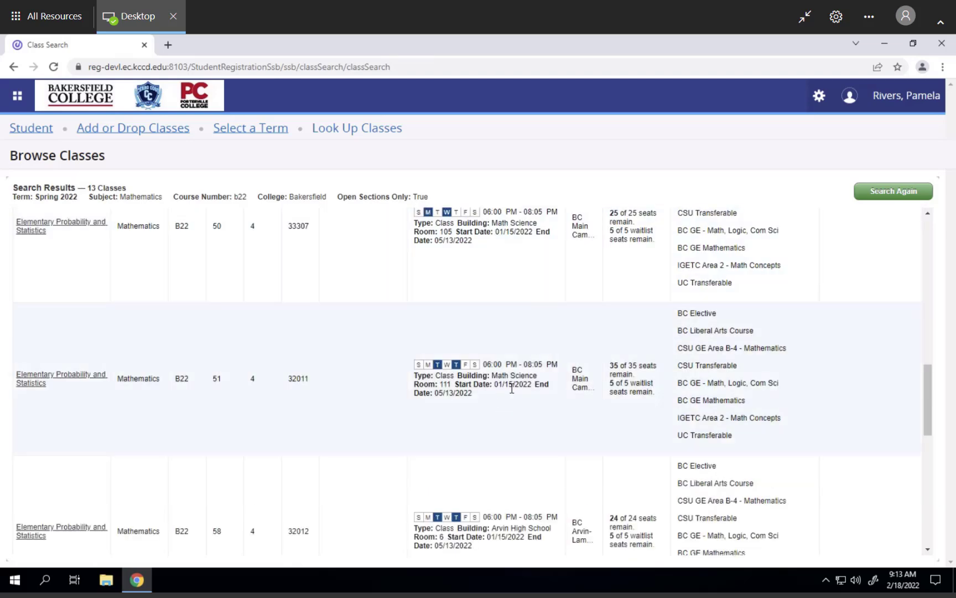
scroll(512, 387, "down", 3)
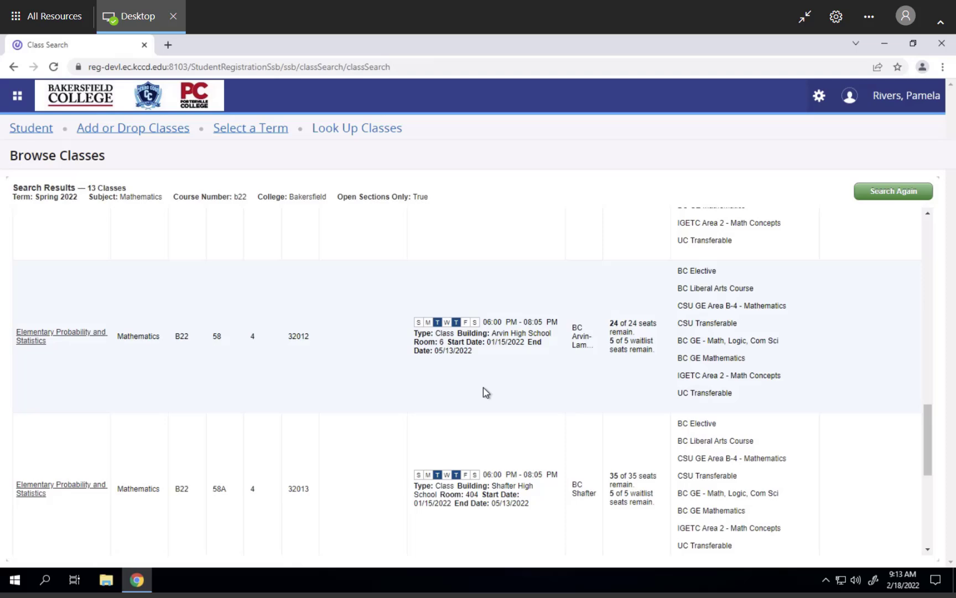
scroll(485, 390, "down", 2)
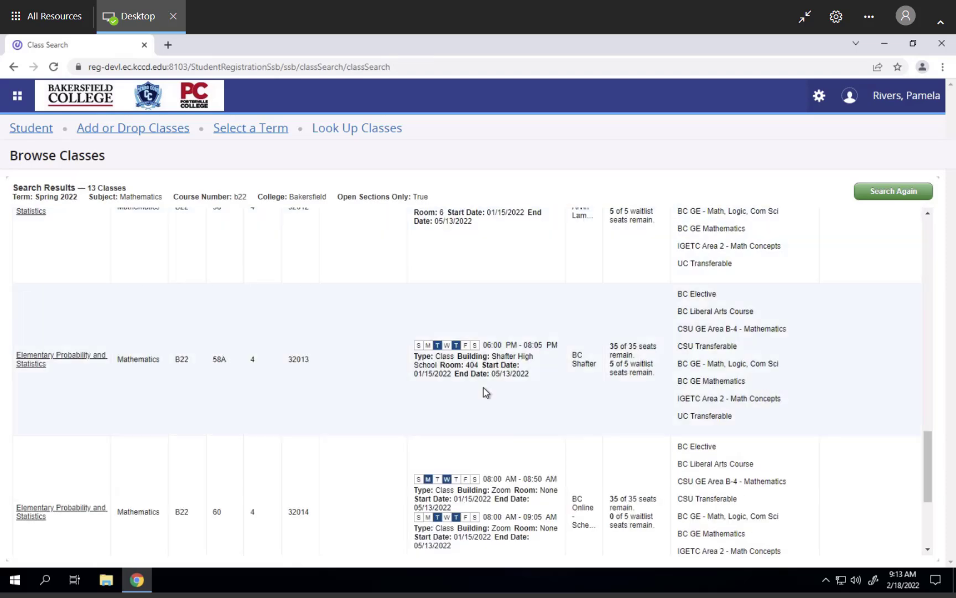
scroll(483, 393, "down", 2)
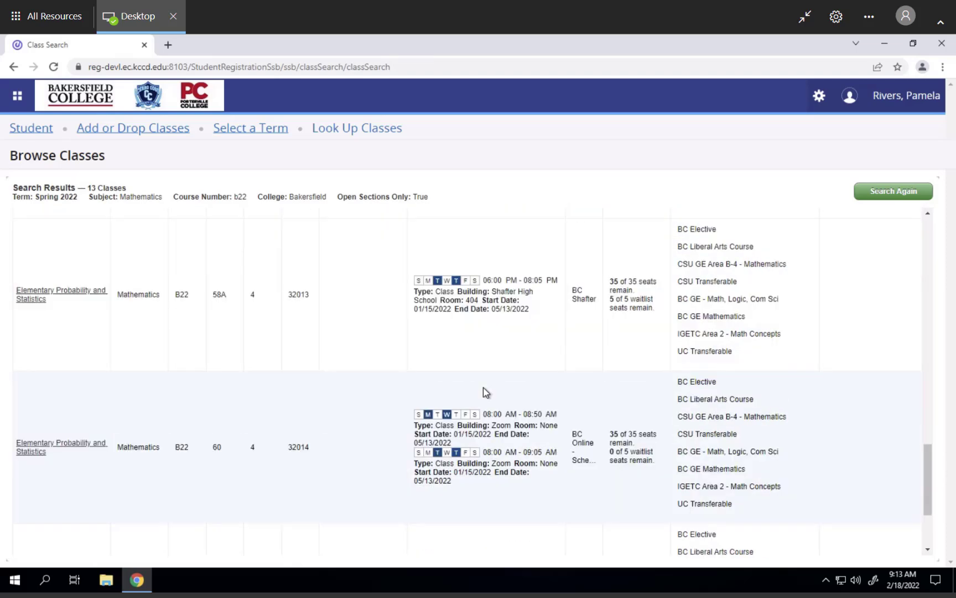
scroll(492, 409, "up", 3)
scroll(492, 409, "up", 3)
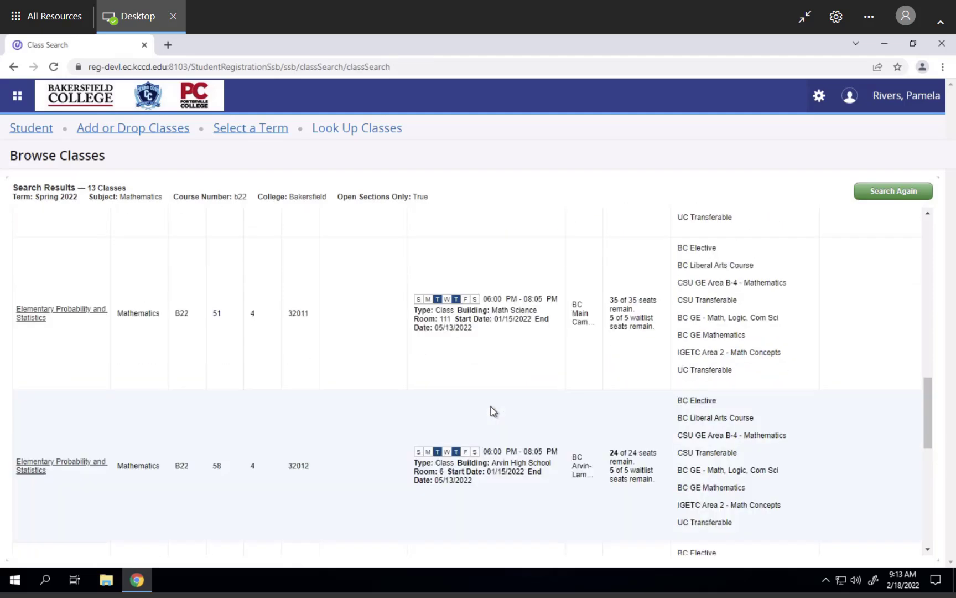
scroll(492, 408, "up", 3)
scroll(491, 408, "up", 3)
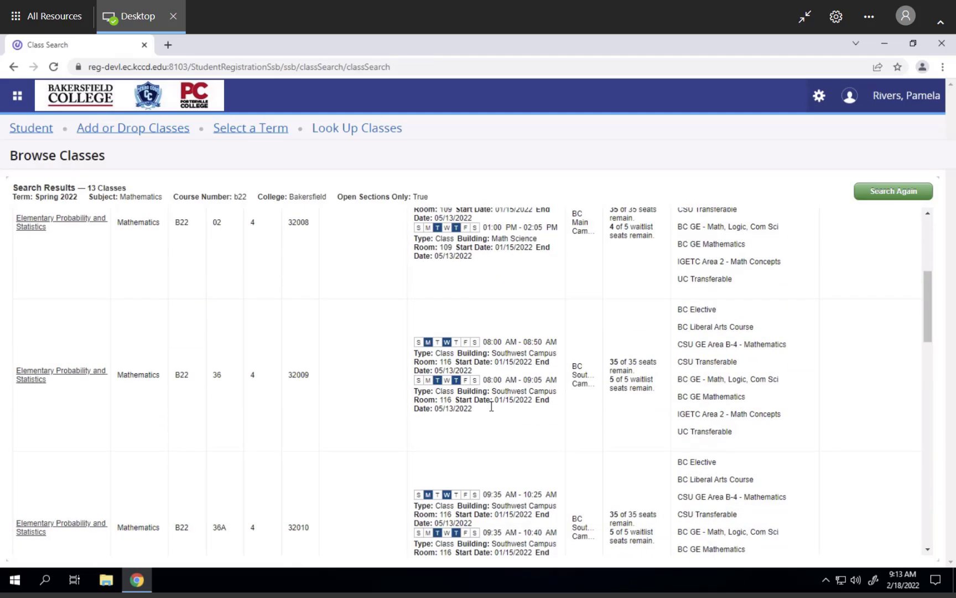
scroll(491, 406, "up", 2)
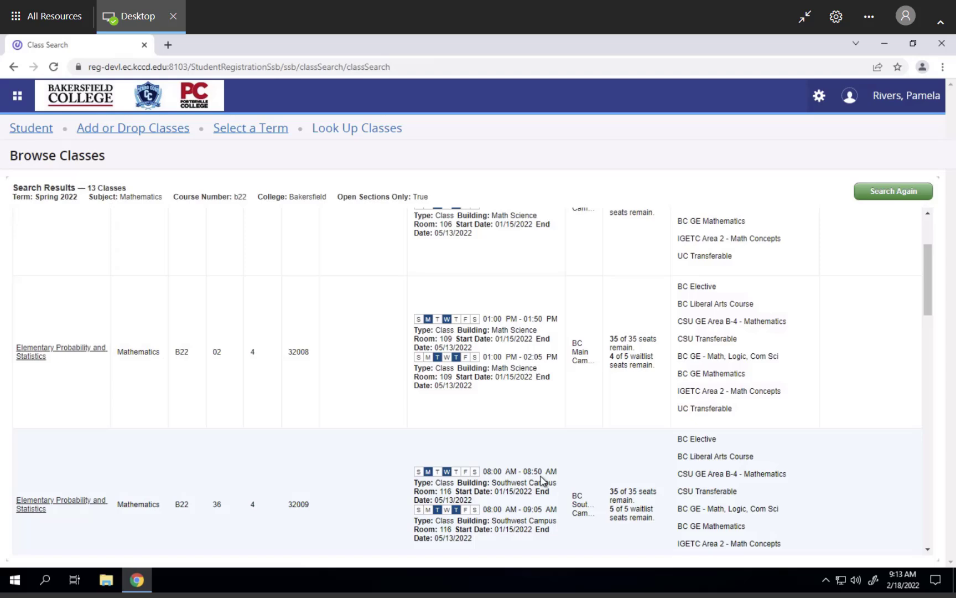